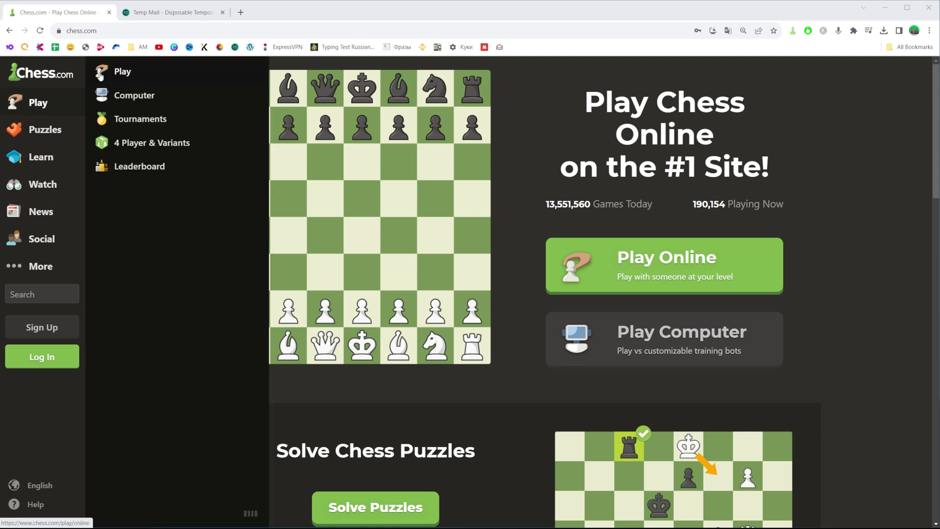
left_click(115, 31)
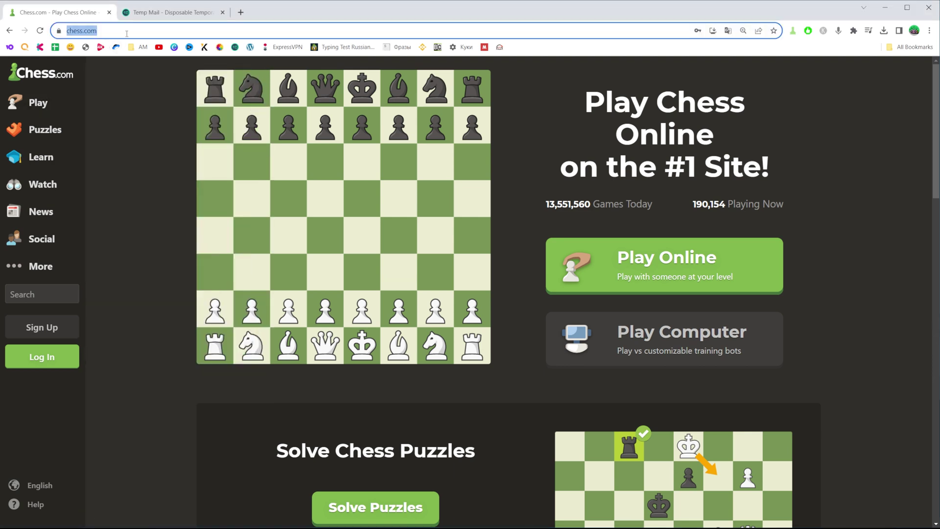
left_click(114, 32)
left_click(103, 102)
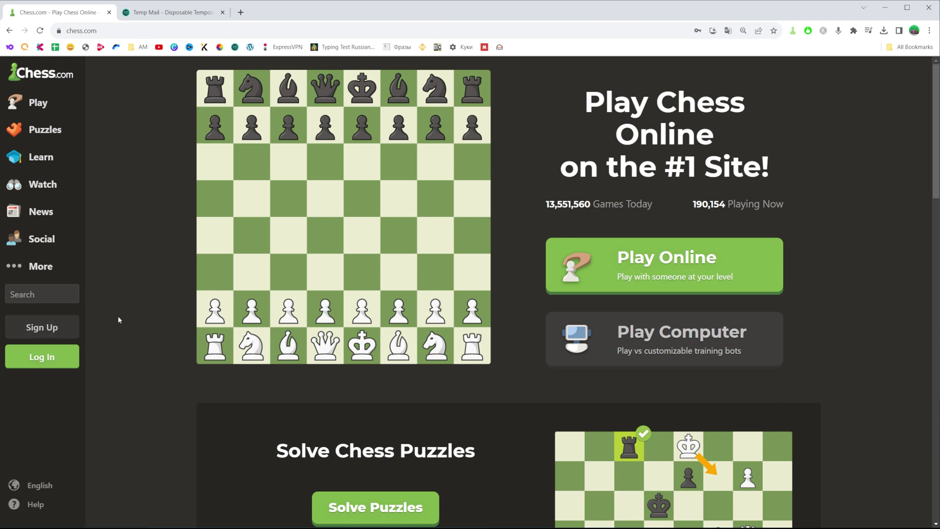
key("ctrl+minus")
key("ctrl+minus")
key("ctrl+plus")
key("ctrl+plus")
key("ctrl+plus")
key("ctrl+plus")
key("ctrl+plus")
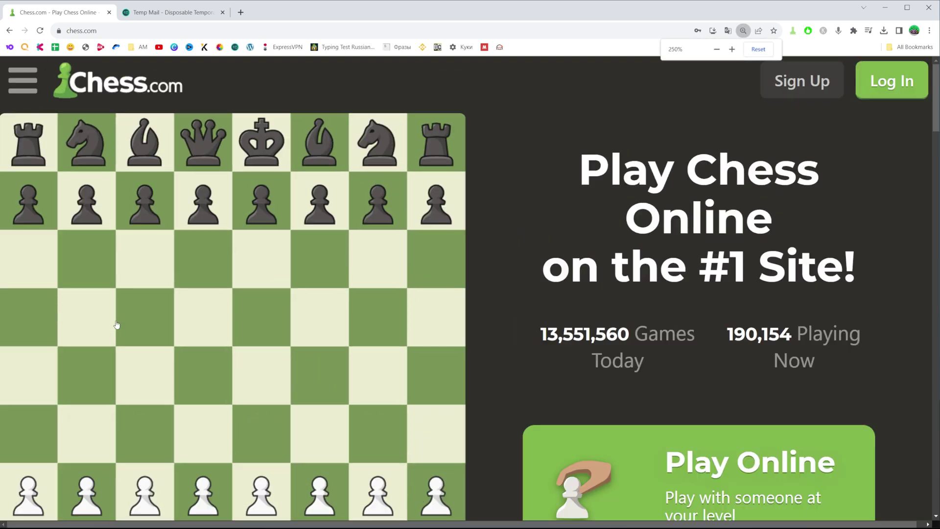
key("ctrl+minus")
key("ctrl+minus")
scroll(116, 325, "down", 1)
scroll(117, 324, "down", 5)
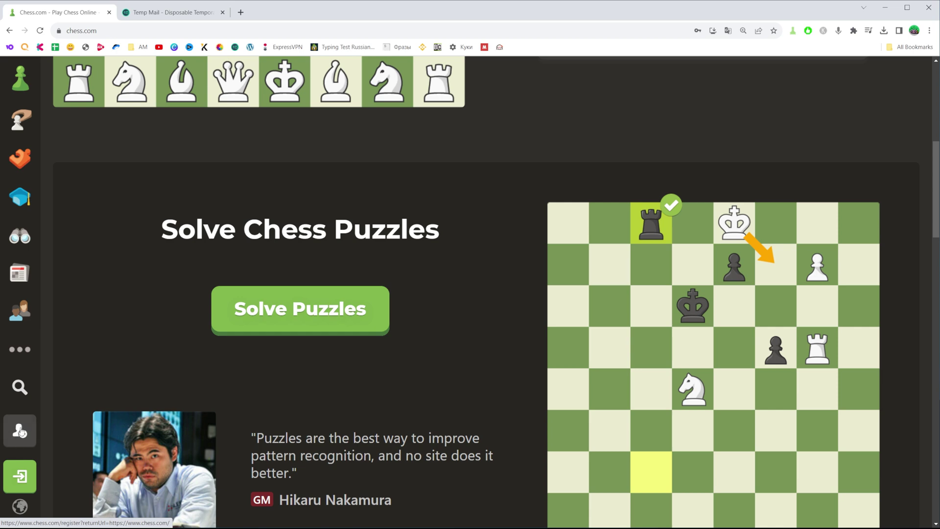
Open the new member registration page and start creating an account with the site's own sign-up option.
left_click(19, 431)
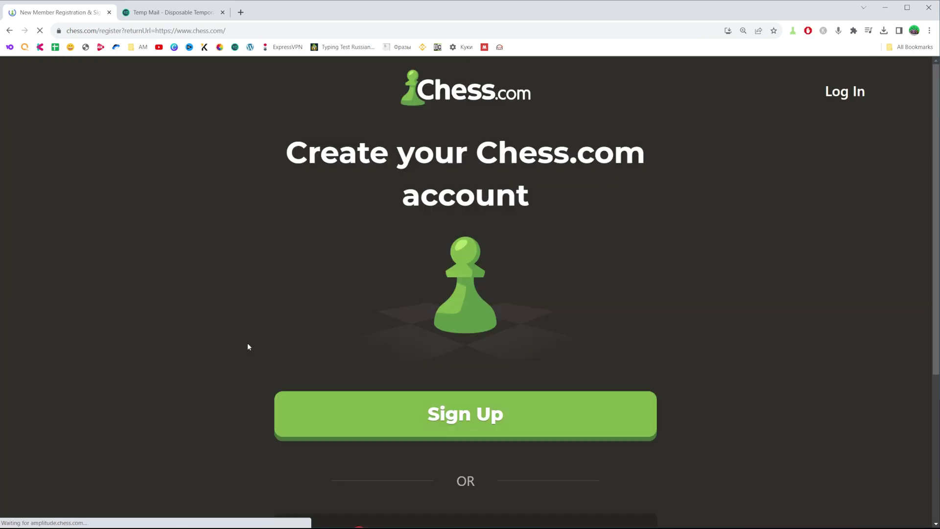
key("ctrl+minus")
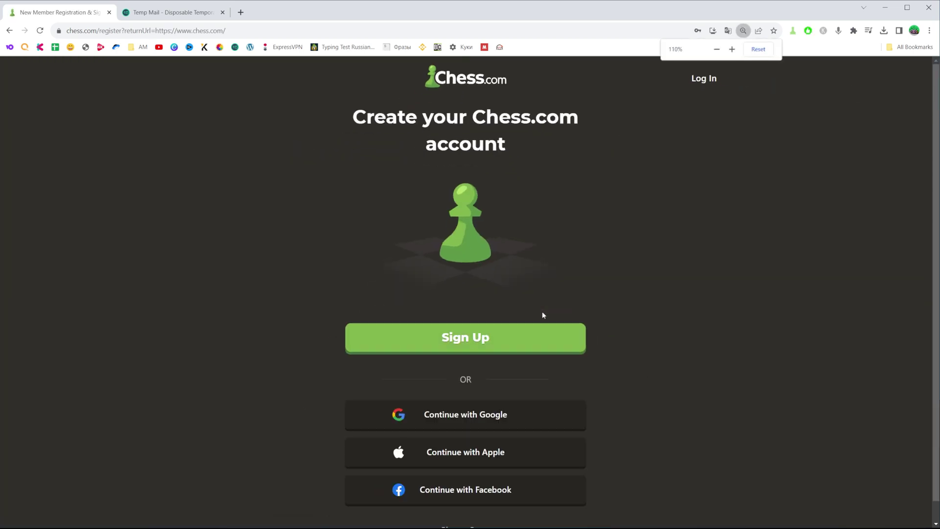
key("ctrl+plus")
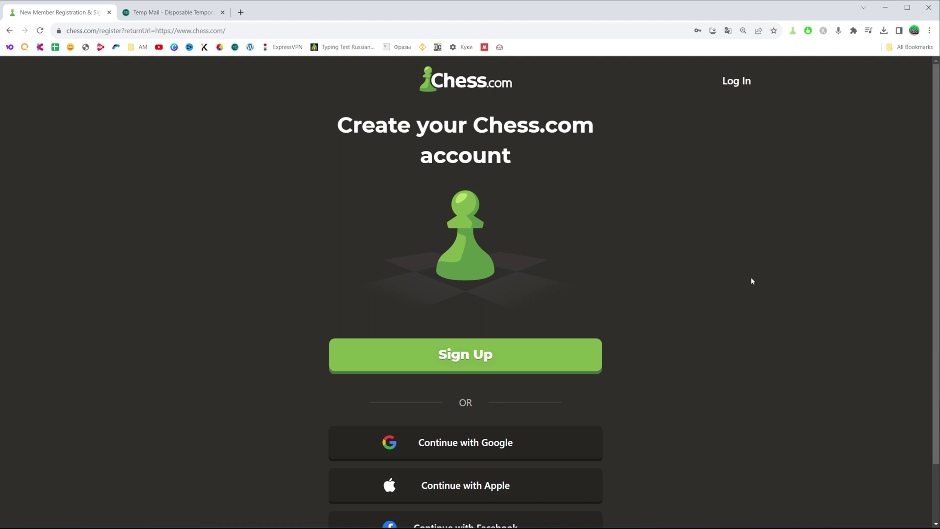
scroll(731, 301, "down", 1)
scroll(730, 299, "up", 1)
left_click(466, 352)
left_click(446, 356)
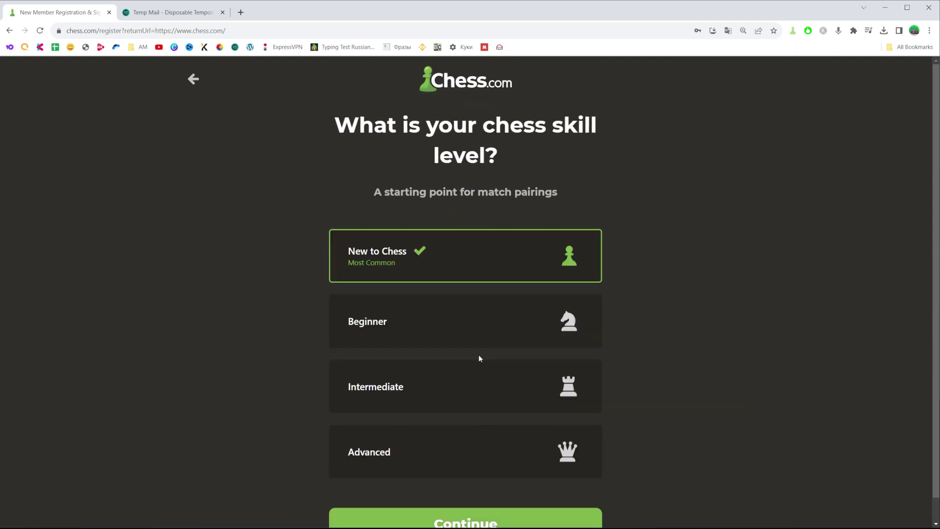
Choose Intermediate as the chess skill level and continue the registration.
scroll(719, 325, "down", 1)
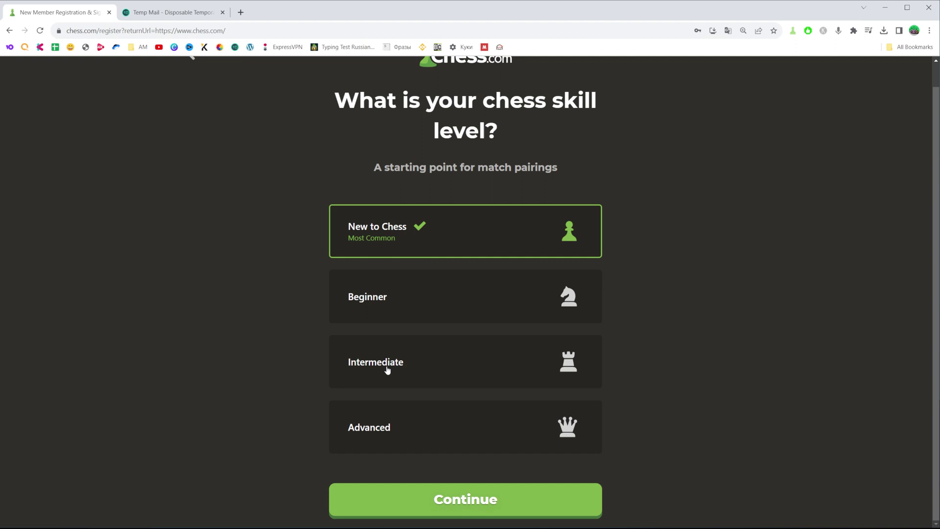
left_click(410, 359)
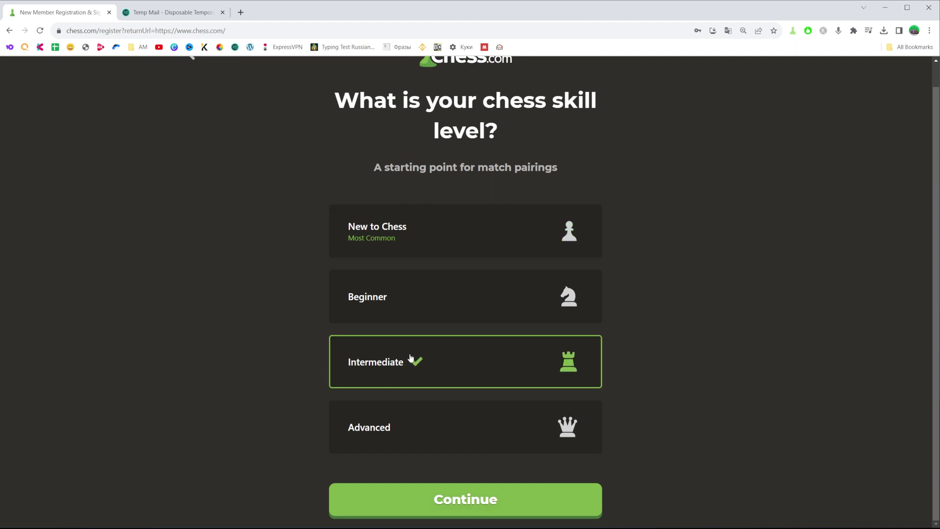
left_click(477, 496)
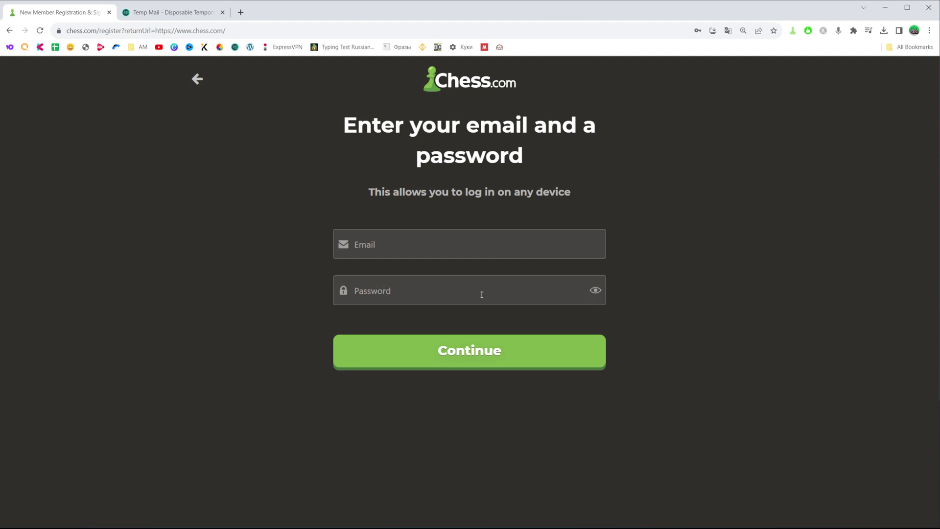
Copy the temporary email address from the Temp Mail page and paste it into the registration form's email field.
left_click(171, 12)
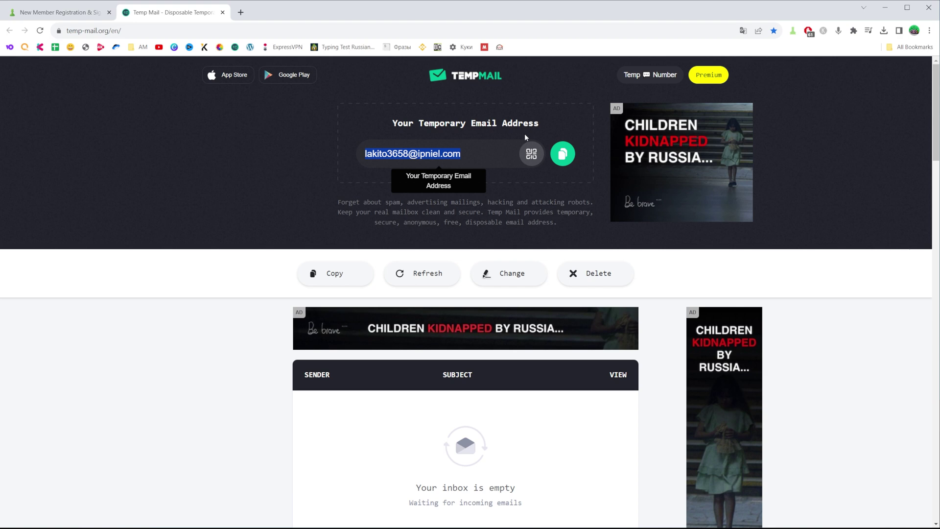
left_click(562, 154)
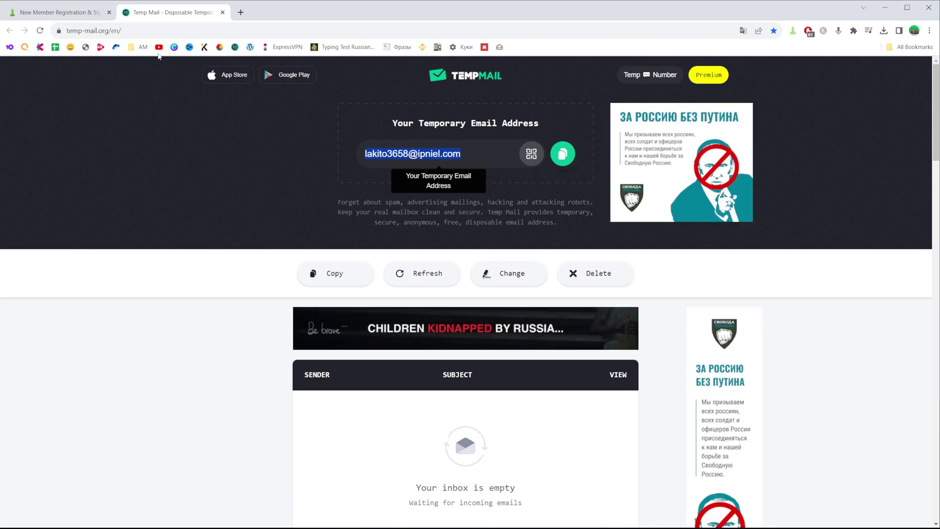
left_click(82, 15)
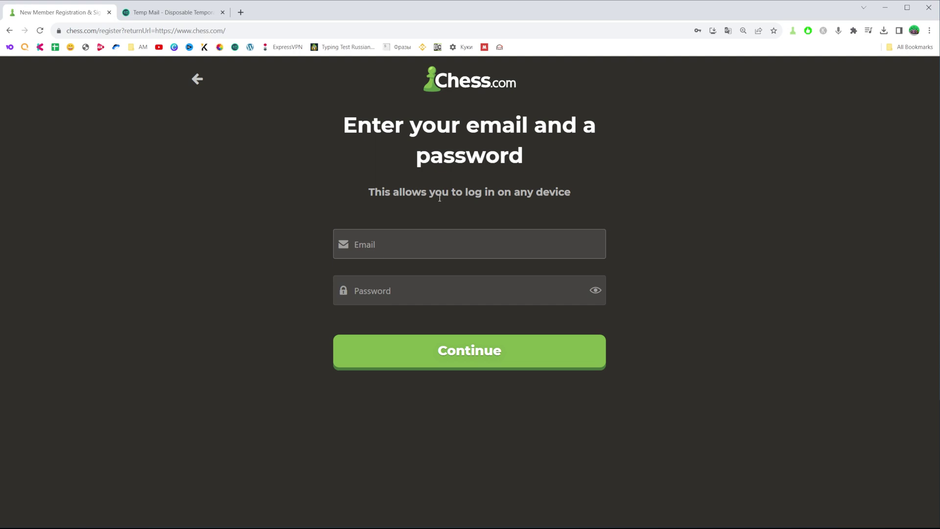
left_click(417, 245)
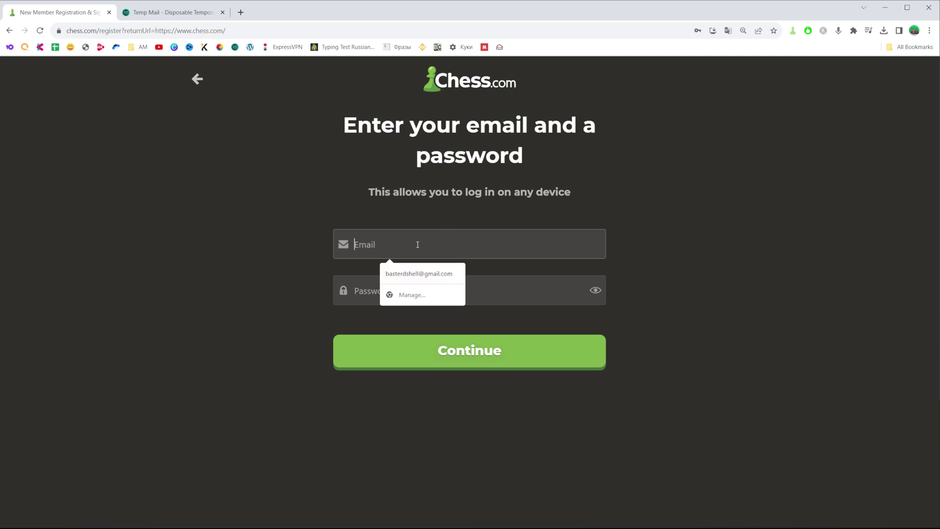
key("ctrl+v")
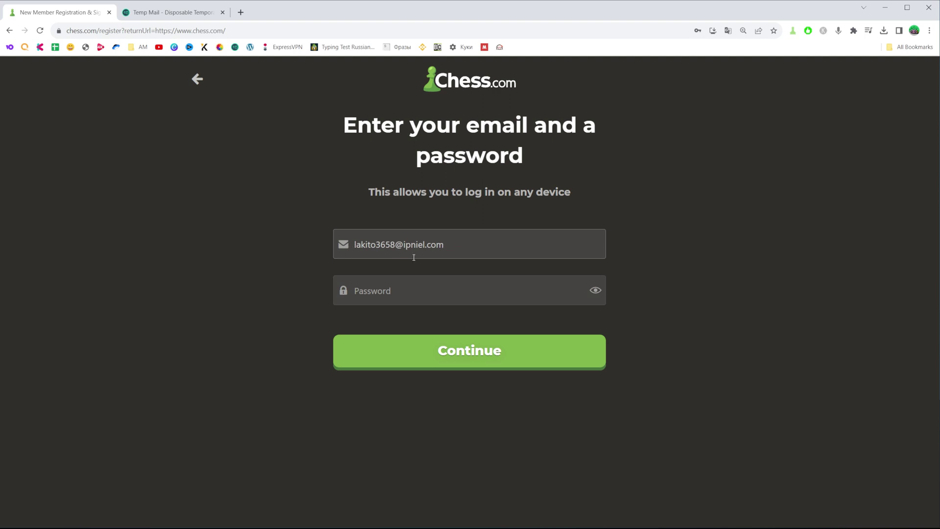
Enter the new account's password, check it by toggling its visibility, and submit the email and password form.
left_click(398, 289)
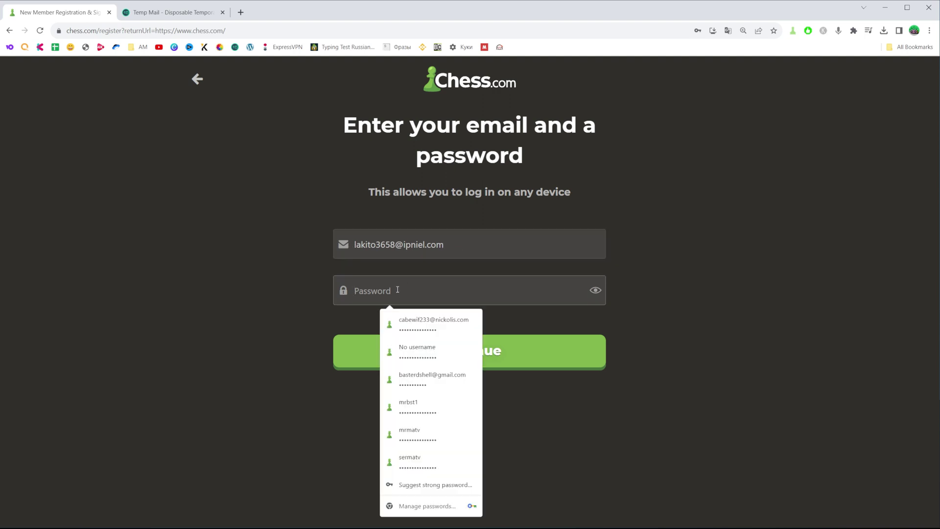
type("a")
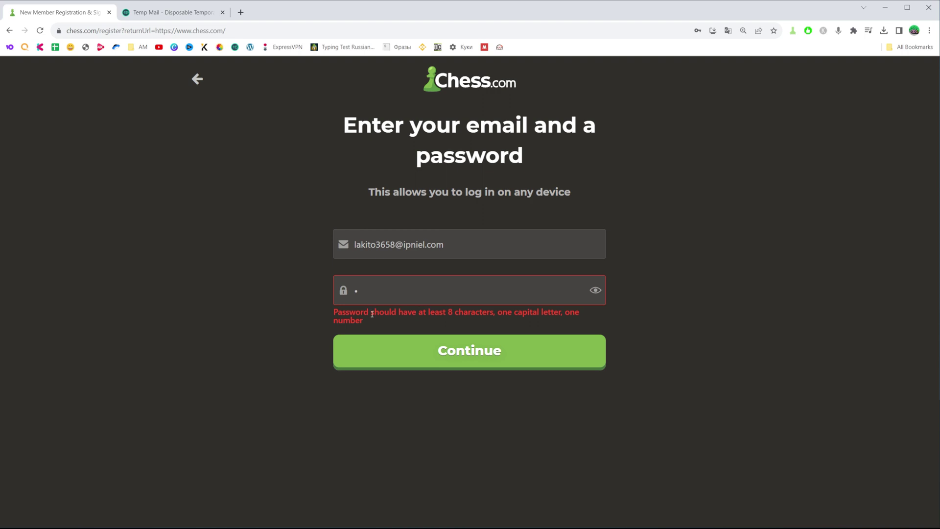
left_click_drag(447, 312, 552, 321)
left_click(414, 294)
type("•")
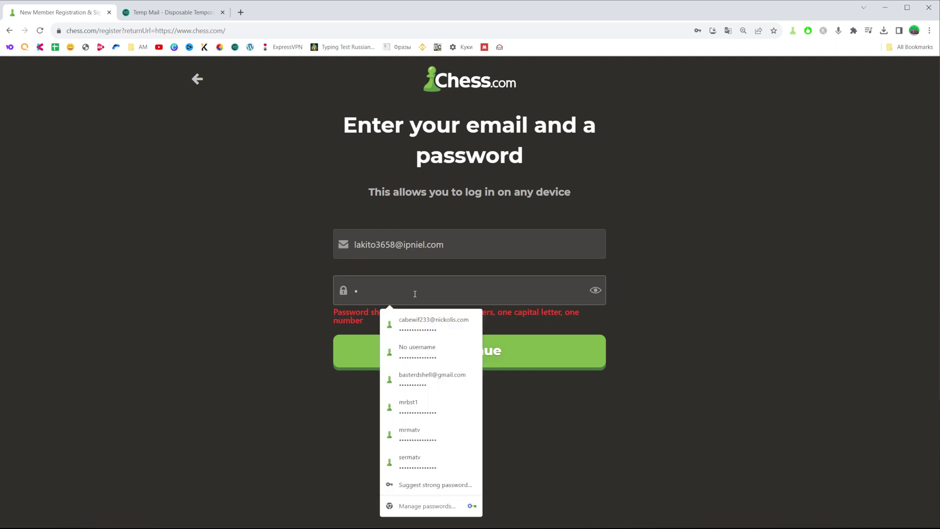
type("••••••")
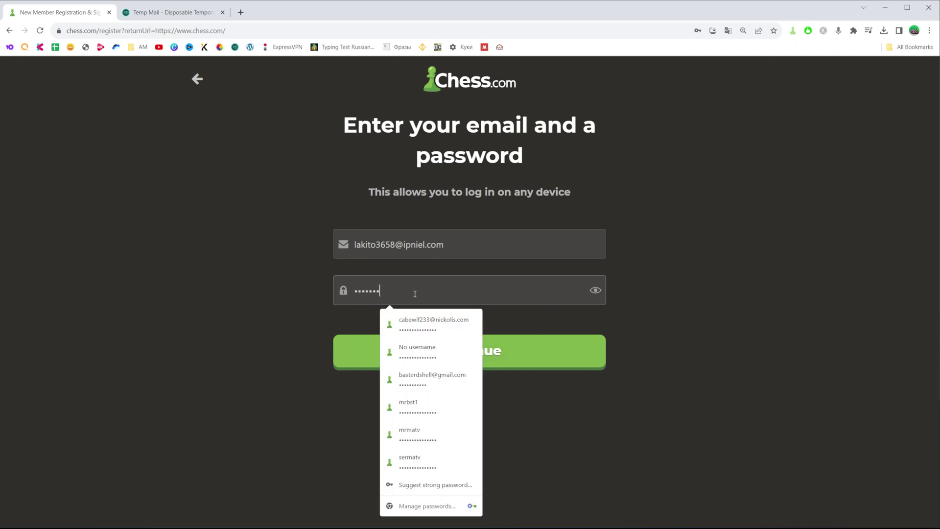
type("••")
left_click(754, 272)
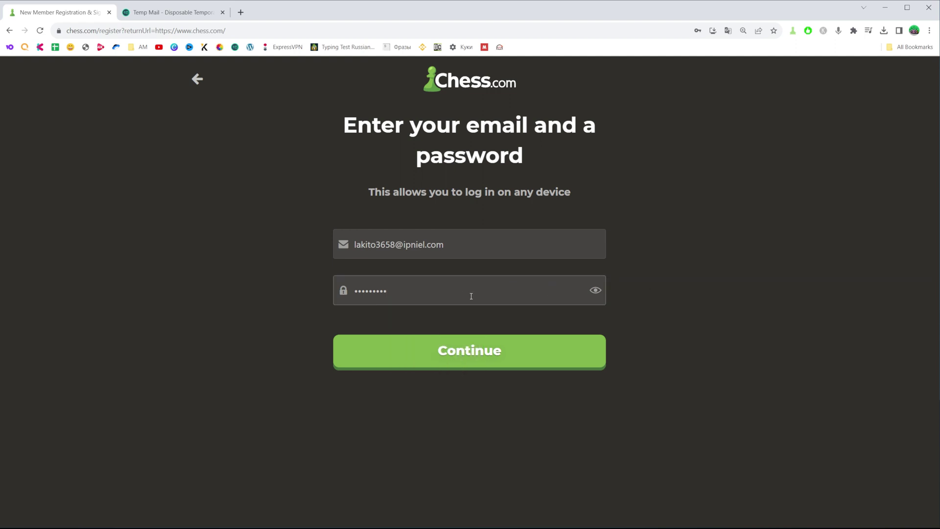
left_click(595, 291)
left_click(596, 290)
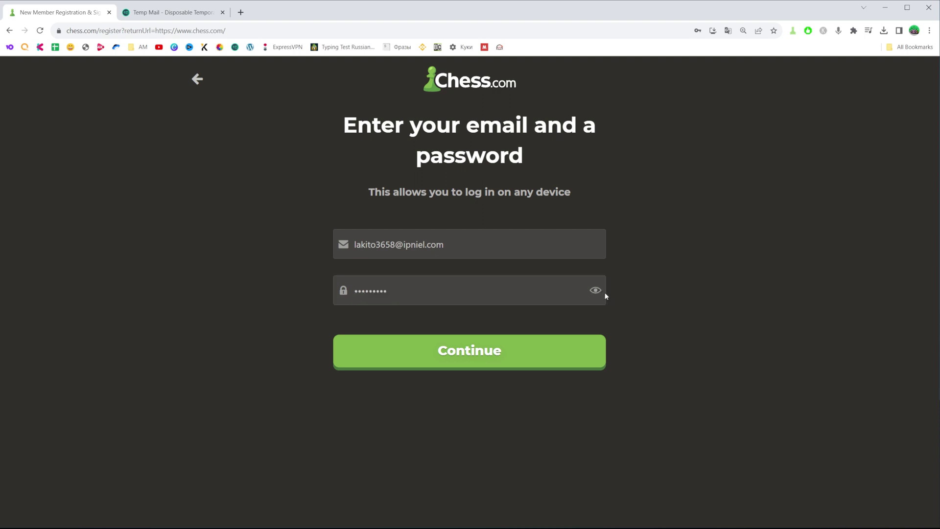
left_click(528, 351)
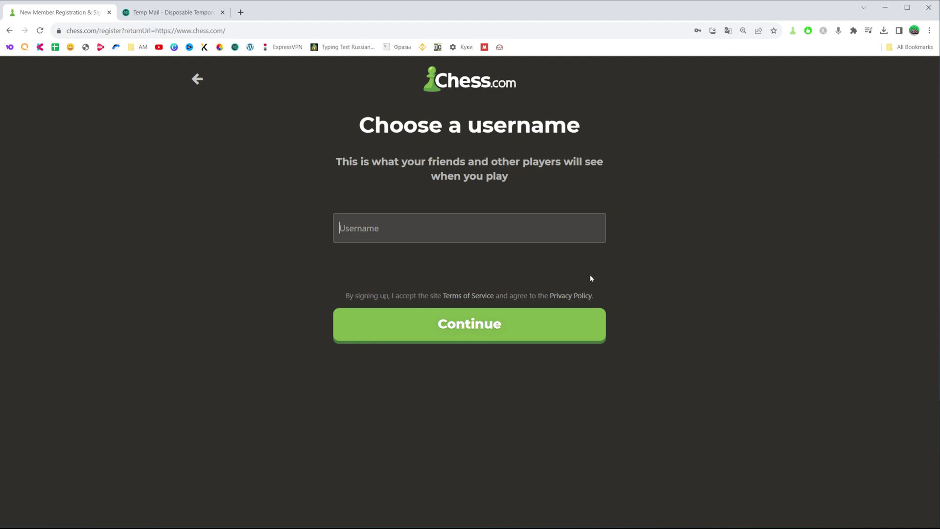
Set the username to Testuserappleguy, submit it, and save the new login in the browser's password manager.
type("Testuserappleguy")
left_click(512, 323)
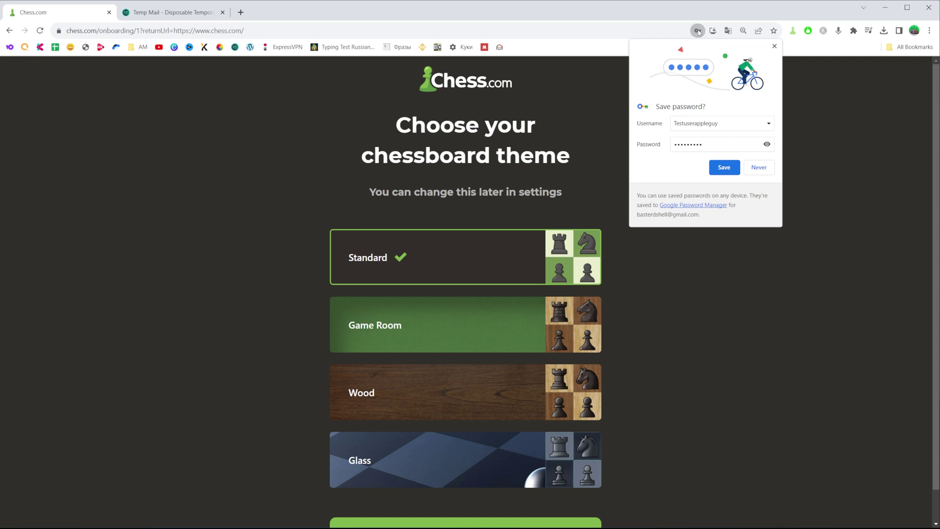
left_click(723, 169)
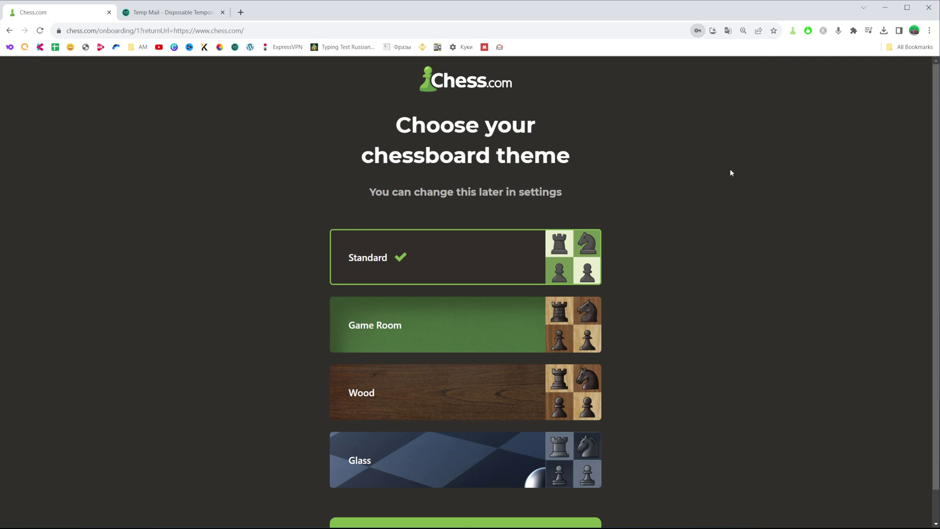
Keep Standard as the chessboard theme and continue the onboarding.
scroll(710, 243, "down", 1)
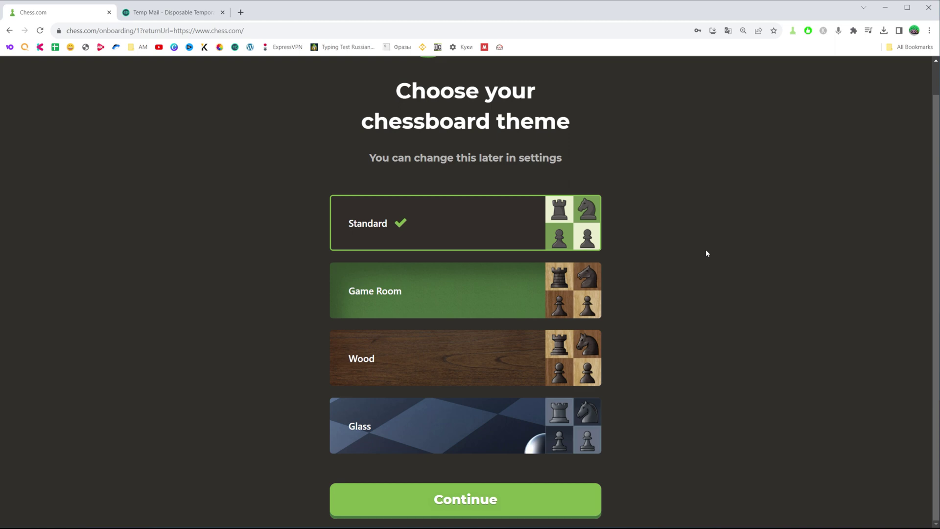
left_click_drag(355, 119, 576, 134)
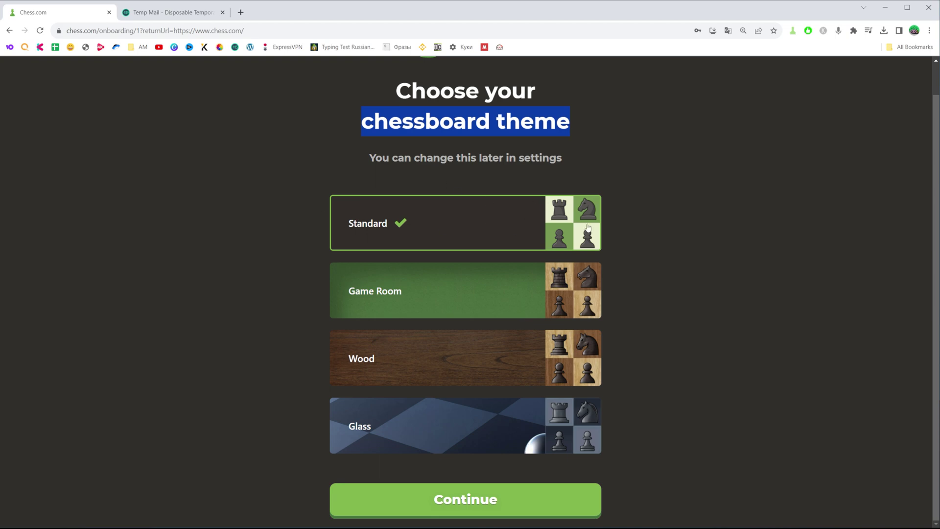
left_click(465, 499)
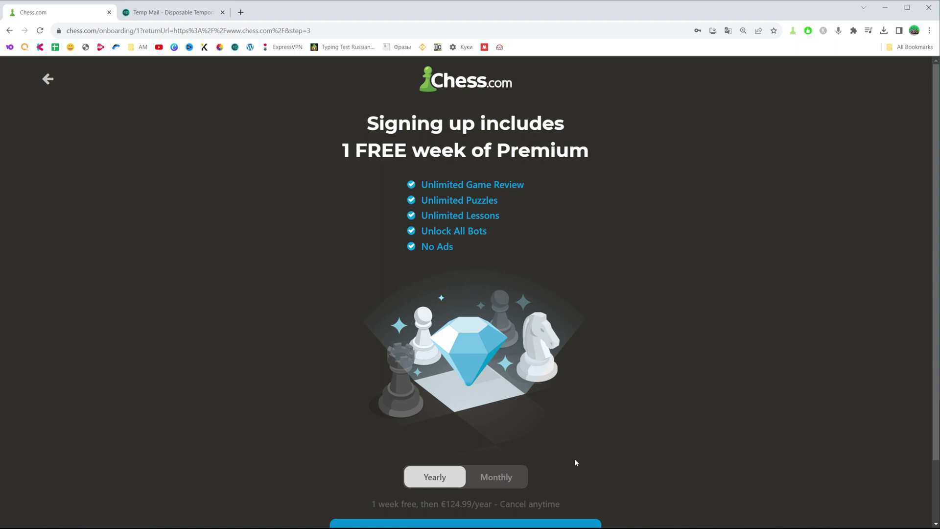
Decline the free Premium week and complete the move notification page to reach the home page.
scroll(574, 458, "down", 2)
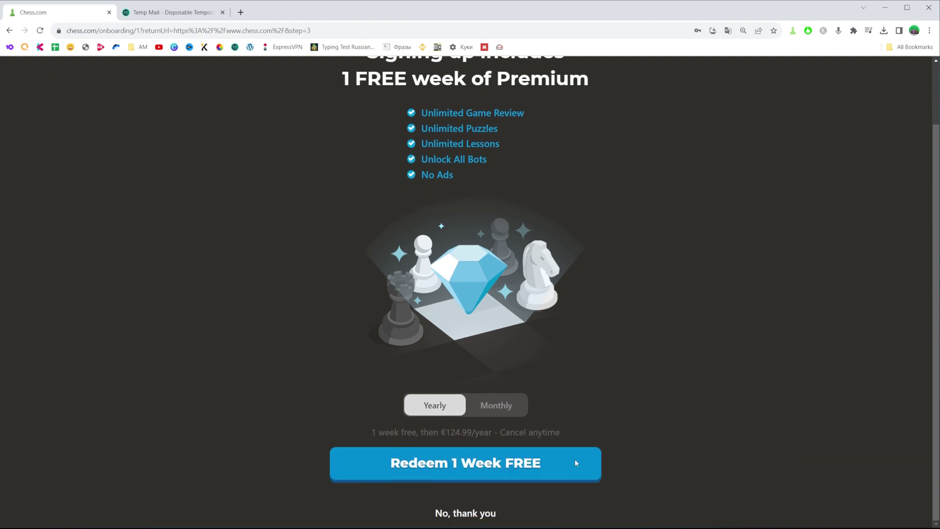
left_click(462, 514)
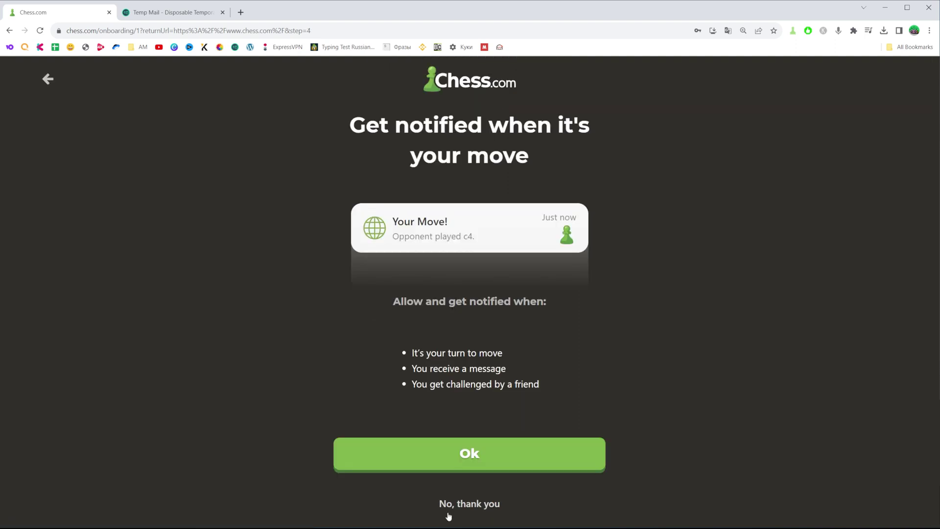
left_click(470, 467)
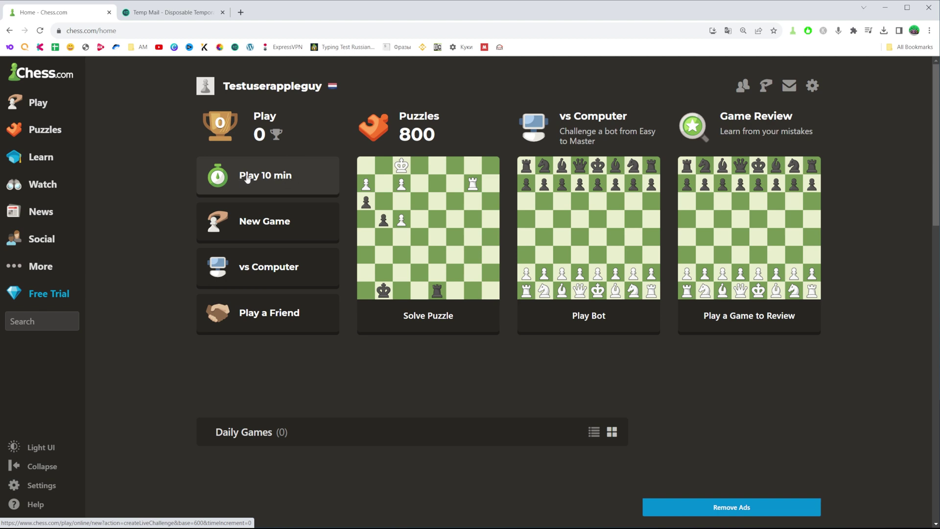
Start a 10-minute online game and open as White with e4 and Nf3.
left_click(280, 177)
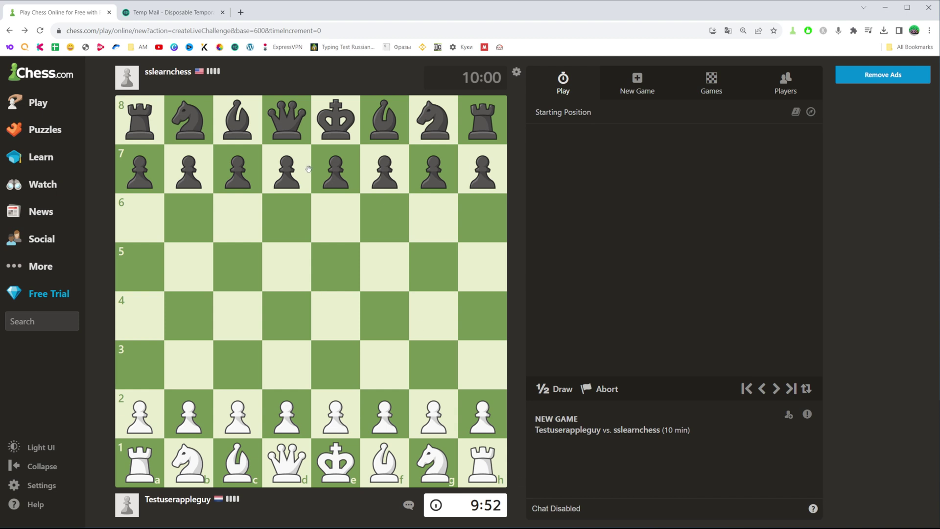
left_click(336, 414)
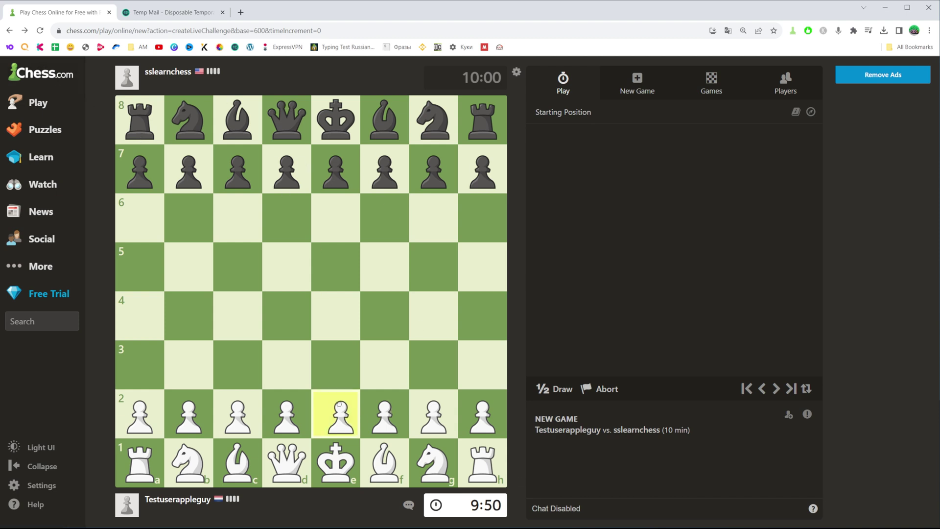
left_click(335, 316)
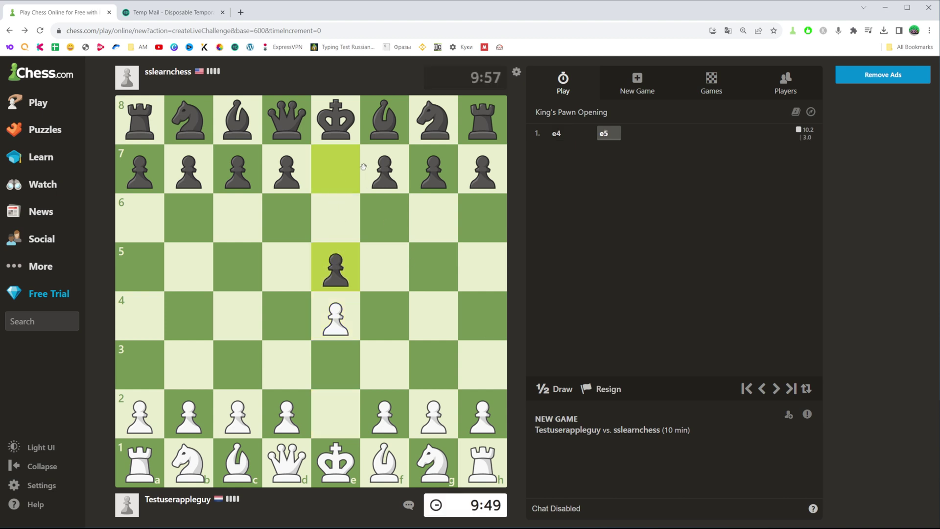
left_click_drag(433, 460, 384, 365)
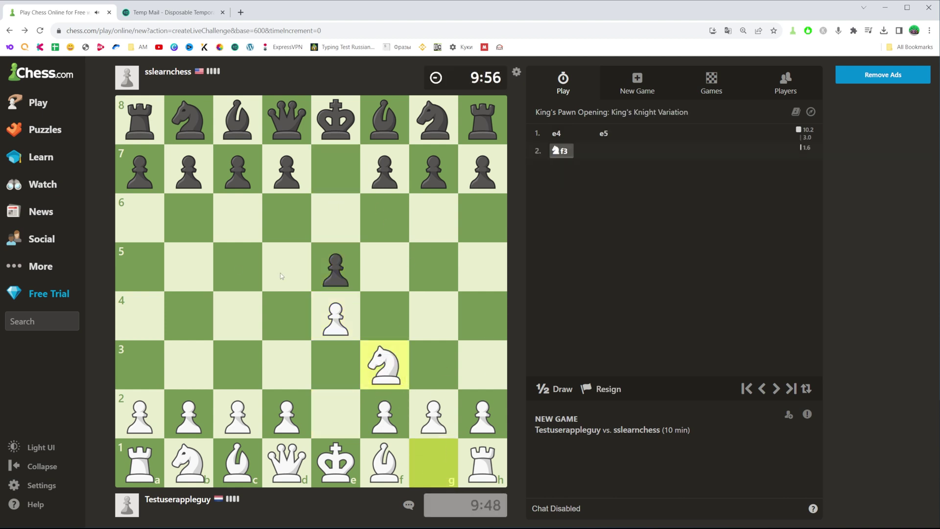